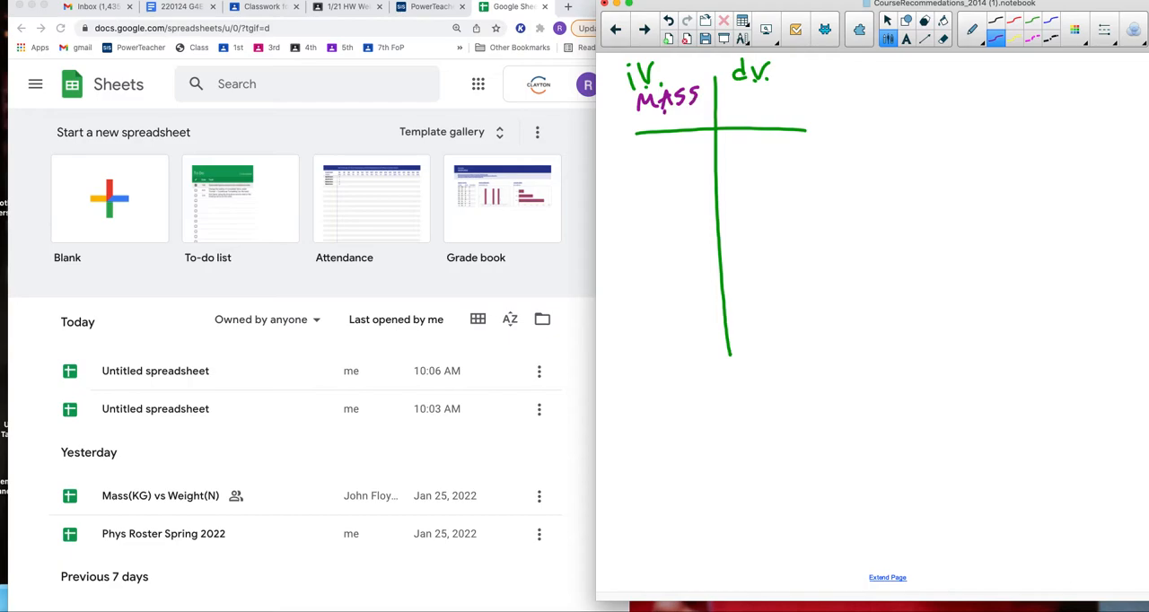
Step: Handwrite the unit (Kg) under MASS and the heading Weight (N) in the table's dependent-variable column
left_click_drag(680, 119, 683, 134)
mouse_move(662, 106)
left_mouse_down()
mouse_move(659, 131)
mouse_move(698, 130)
left_mouse_up()
left_click_drag(734, 88, 790, 111)
left_click(784, 96)
mouse_move(806, 74)
left_mouse_down()
mouse_move(803, 90)
mouse_move(817, 97)
left_mouse_up()
left_click_drag(828, 73, 826, 85)
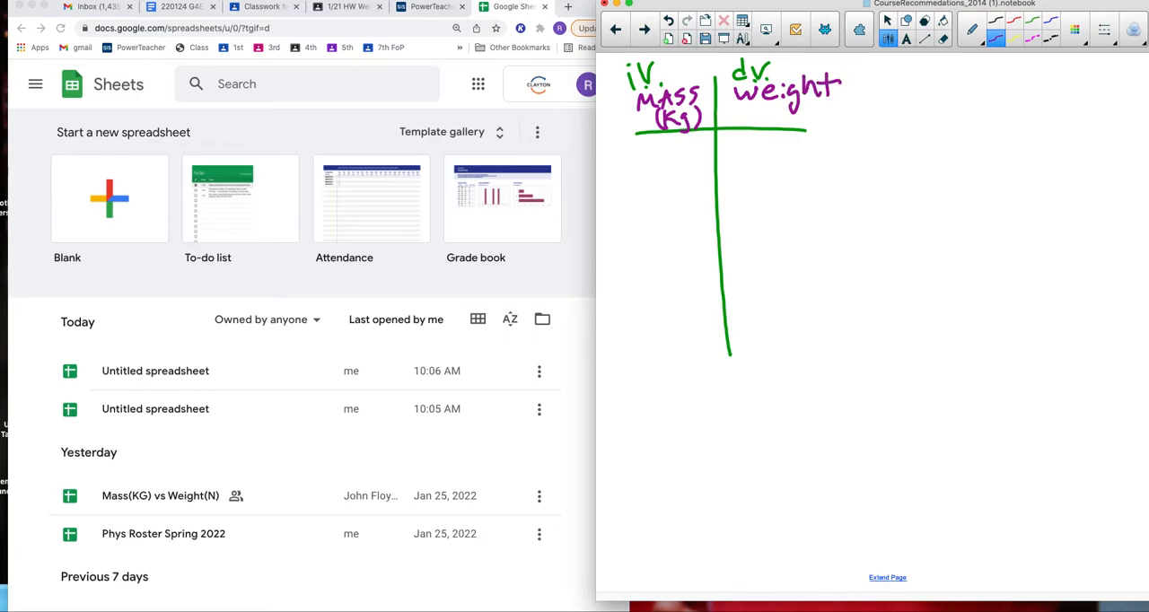
mouse_move(761, 125)
left_mouse_down()
mouse_move(775, 115)
mouse_move(763, 127)
mouse_move(797, 131)
left_mouse_up()
Step: Handwrite two data rows in the table: mass 0 with weight 0, and mass .050 with weight .5
mouse_move(676, 139)
left_mouse_down()
mouse_move(670, 166)
mouse_move(676, 140)
left_mouse_up()
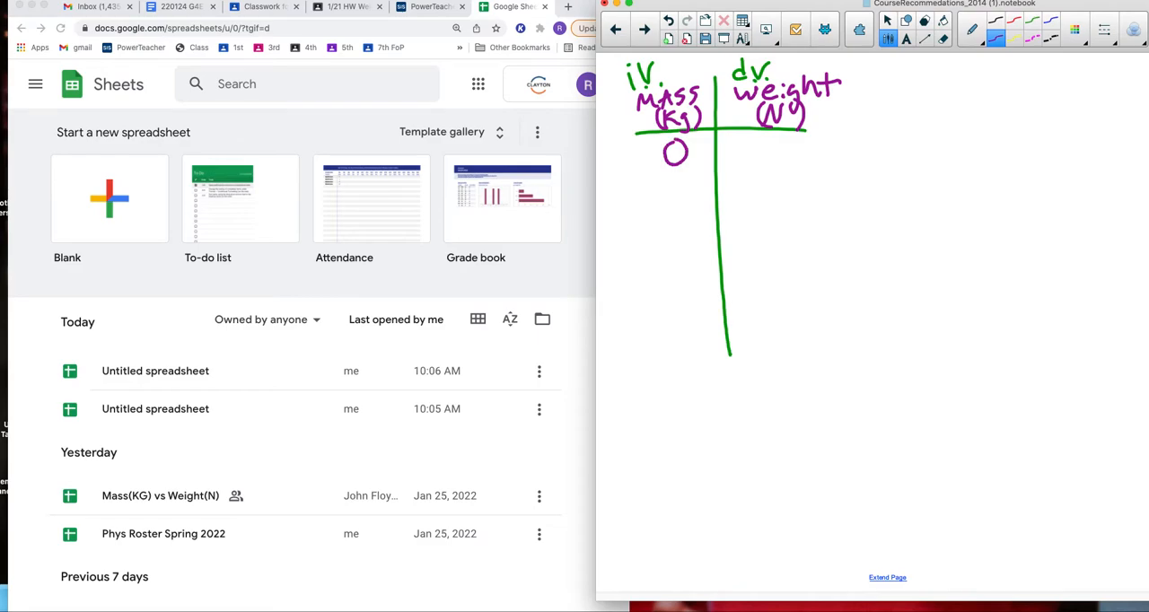
mouse_move(769, 139)
left_mouse_down()
mouse_move(754, 152)
mouse_move(771, 140)
left_mouse_up()
mouse_move(654, 179)
left_mouse_down()
mouse_move(649, 190)
mouse_move(653, 180)
left_mouse_up()
mouse_move(681, 180)
left_mouse_down()
mouse_move(668, 196)
mouse_move(700, 180)
left_mouse_up()
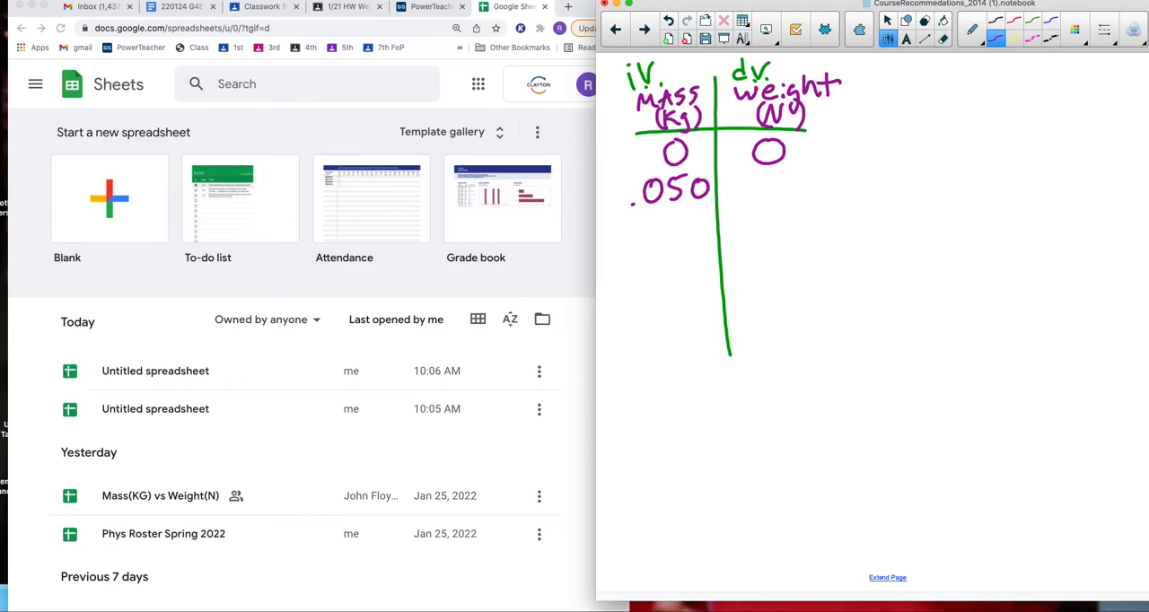
left_click(753, 191)
left_click_drag(778, 172, 802, 167)
Step: Sketch purple graph axes beside the table with a title line above, labelled Wt ( ) vertically and MASS ( ) horizontally
mouse_move(912, 107)
left_mouse_down()
mouse_move(943, 262)
mouse_move(1056, 265)
left_mouse_up()
mouse_move(841, 167)
left_mouse_down()
mouse_move(853, 196)
mouse_move(874, 162)
mouse_move(891, 192)
left_mouse_up()
left_click_drag(876, 176, 900, 173)
mouse_move(971, 304)
left_mouse_down()
mouse_move(978, 278)
mouse_move(1000, 304)
mouse_move(1043, 307)
left_mouse_up()
left_click_drag(950, 91, 1038, 90)
mouse_move(868, 209)
left_mouse_down()
mouse_move(867, 232)
mouse_move(894, 232)
left_mouse_up()
mouse_move(1073, 280)
left_mouse_down()
mouse_move(1072, 307)
mouse_move(1091, 308)
left_mouse_up()
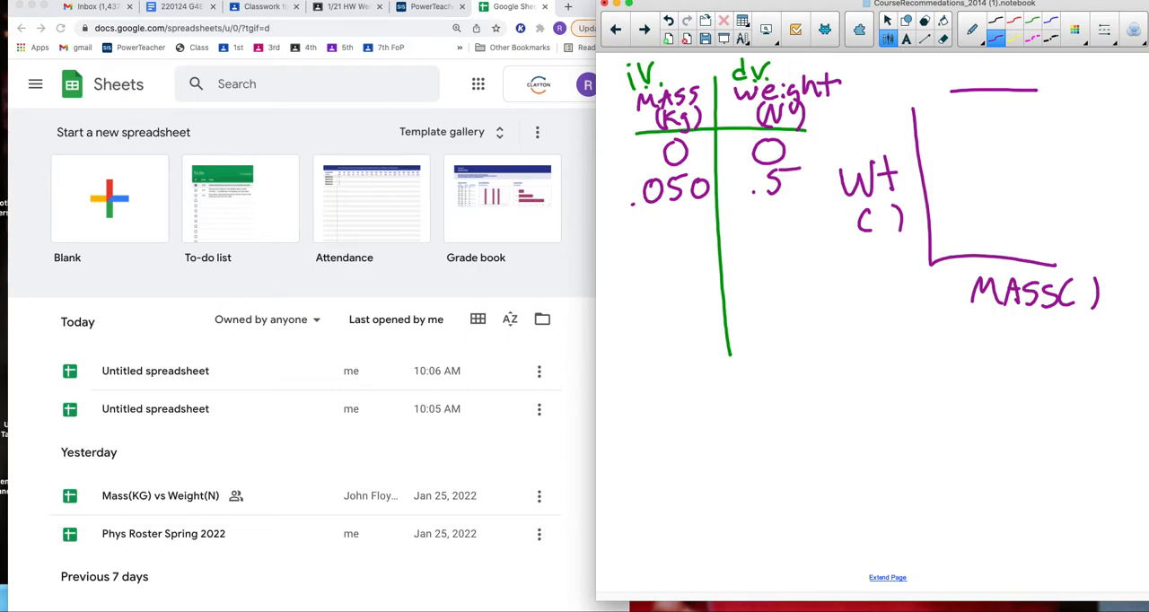
Step: Sketch a second graph in red below, label its axes wt and age, and circle the whole graph
left_click(1014, 20)
mouse_move(777, 338)
left_mouse_down()
mouse_move(779, 397)
mouse_move(928, 459)
left_mouse_up()
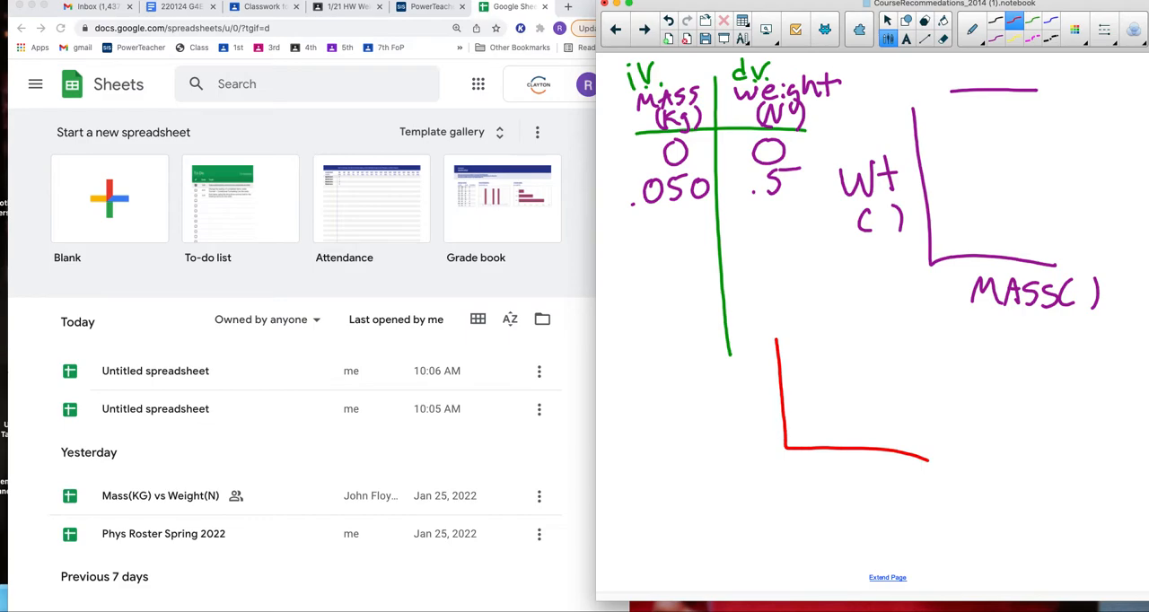
mouse_move(836, 471)
left_mouse_down()
mouse_move(823, 481)
mouse_move(859, 485)
mouse_move(853, 507)
mouse_move(885, 491)
left_mouse_up()
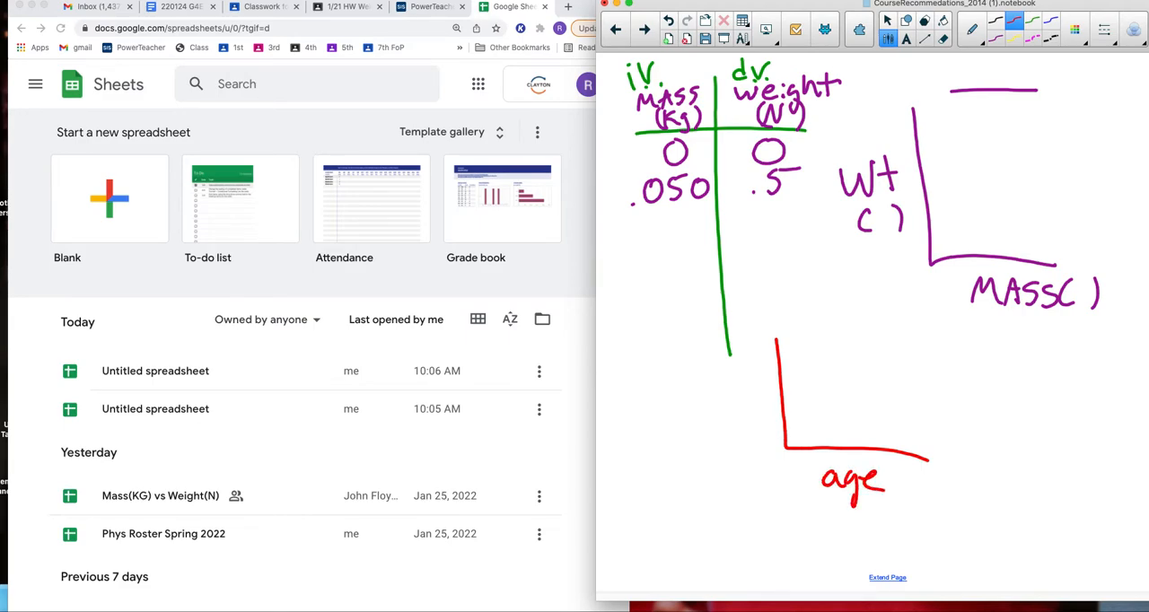
mouse_move(710, 381)
left_mouse_down()
mouse_move(736, 380)
mouse_move(749, 398)
left_mouse_up()
left_click_drag(737, 382, 759, 373)
mouse_move(920, 340)
left_mouse_down()
mouse_move(669, 414)
mouse_move(930, 504)
mouse_move(777, 307)
mouse_move(754, 321)
left_mouse_up()
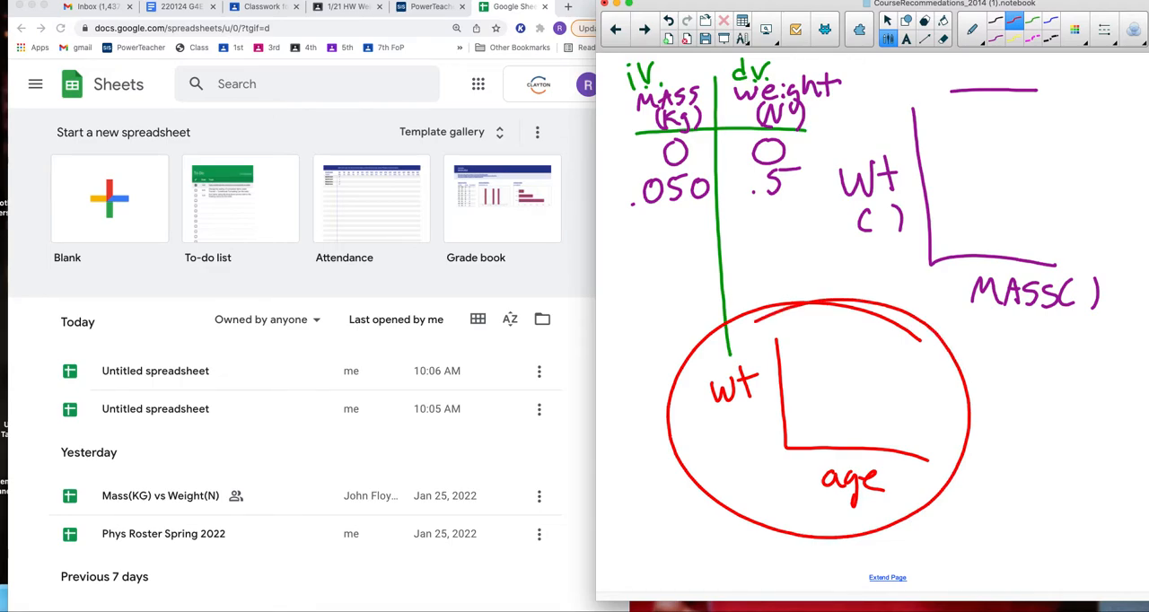
Step: Switch to the browser, show the Google apps list in a new tab, and open the most recent untitled spreadsheet in Sheets
left_click(570, 133)
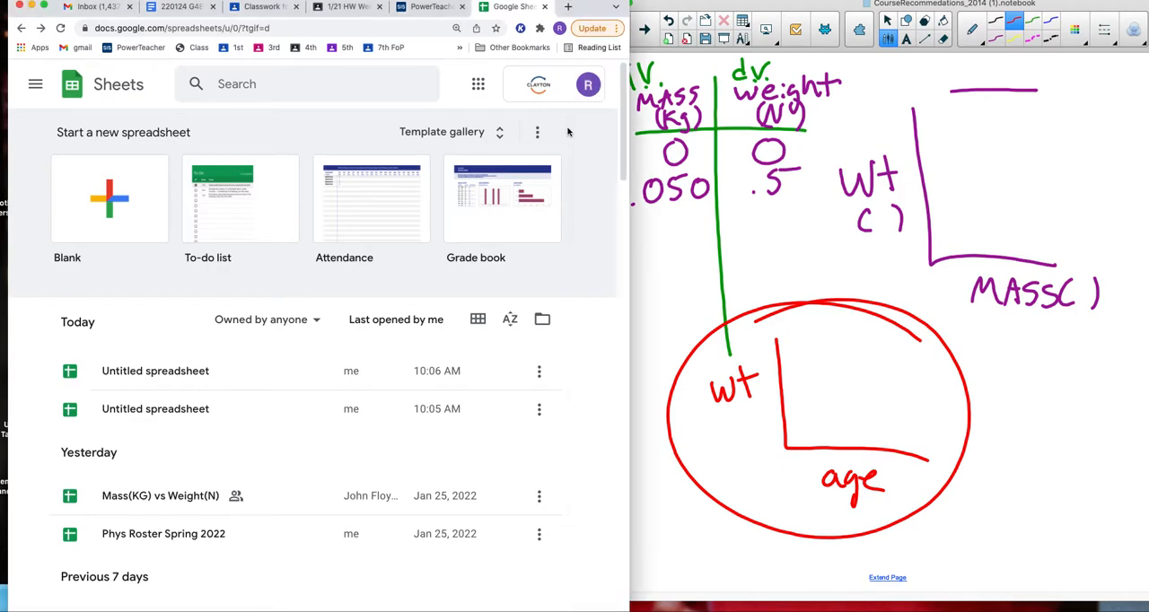
left_click(566, 7)
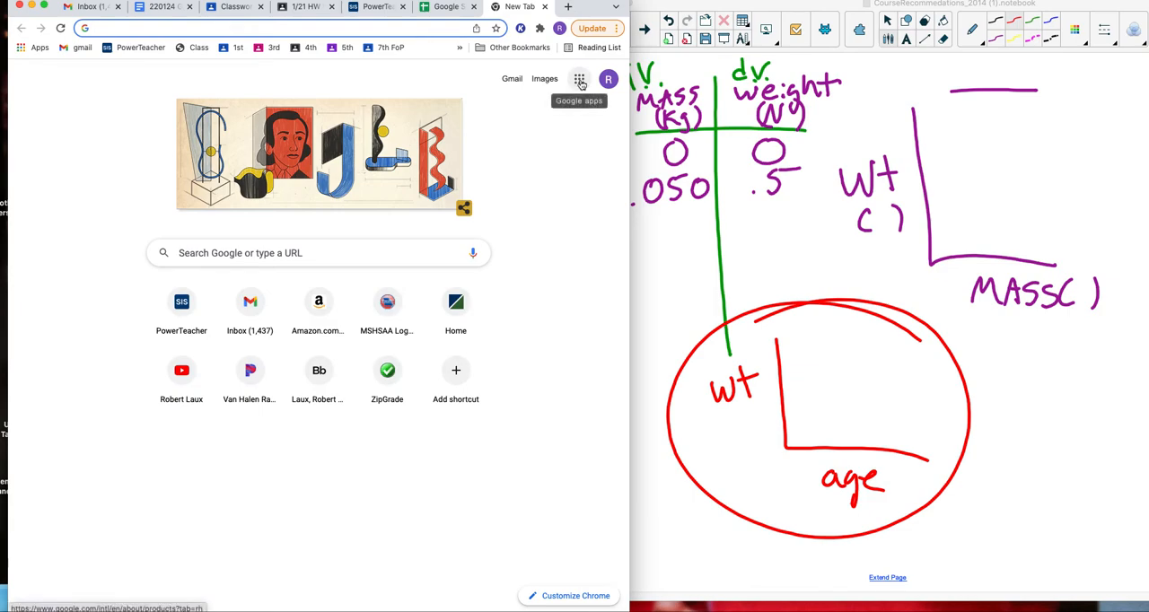
left_click(580, 81)
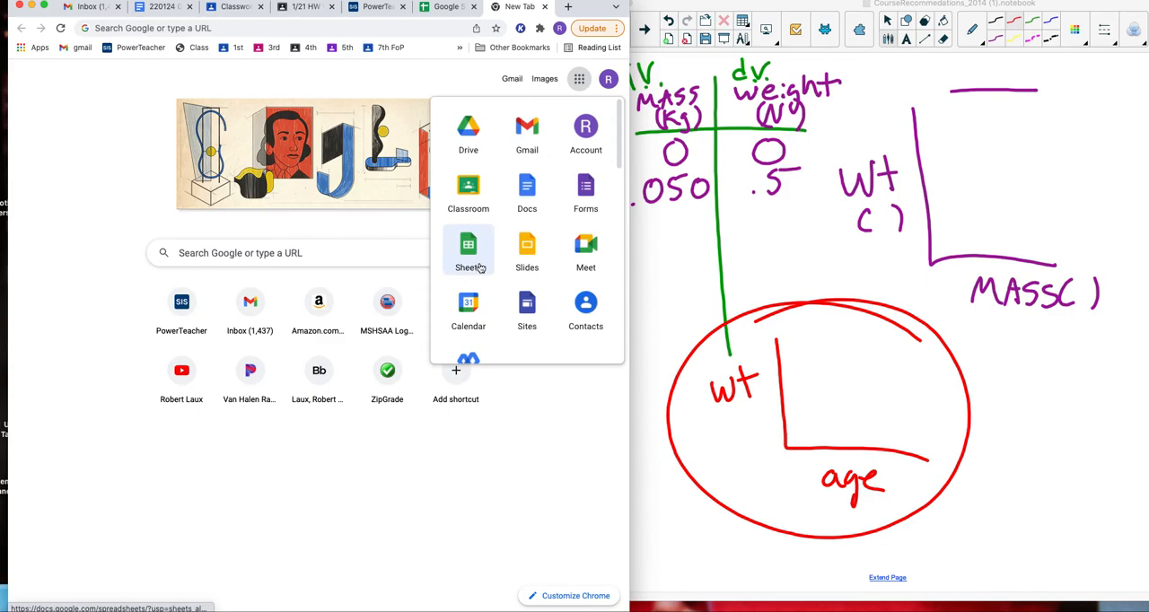
left_click(452, 9)
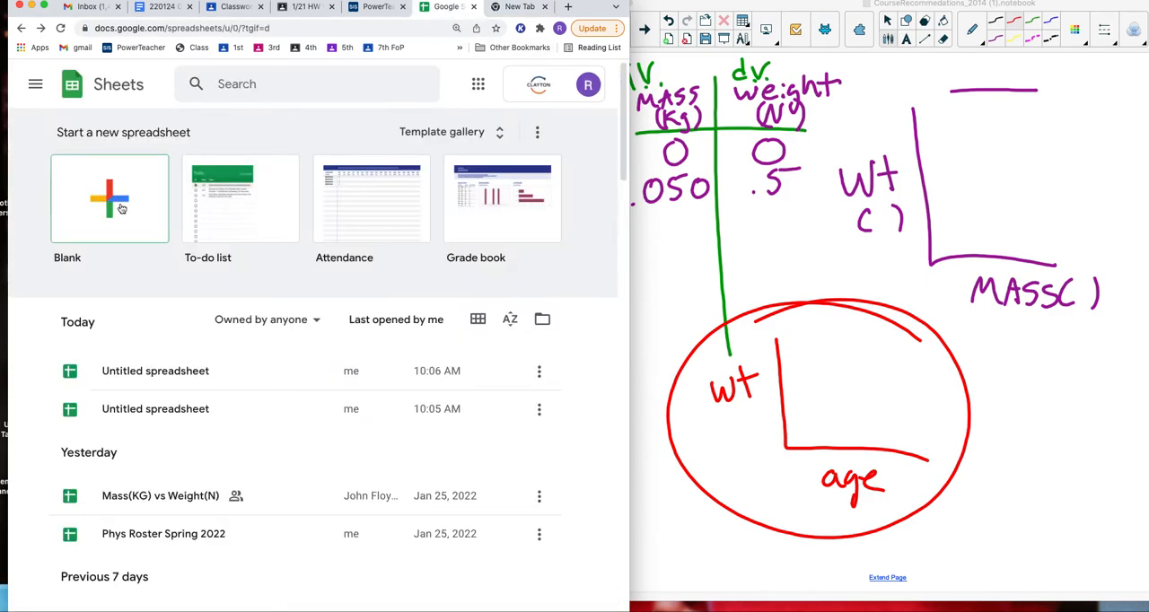
left_click(146, 368)
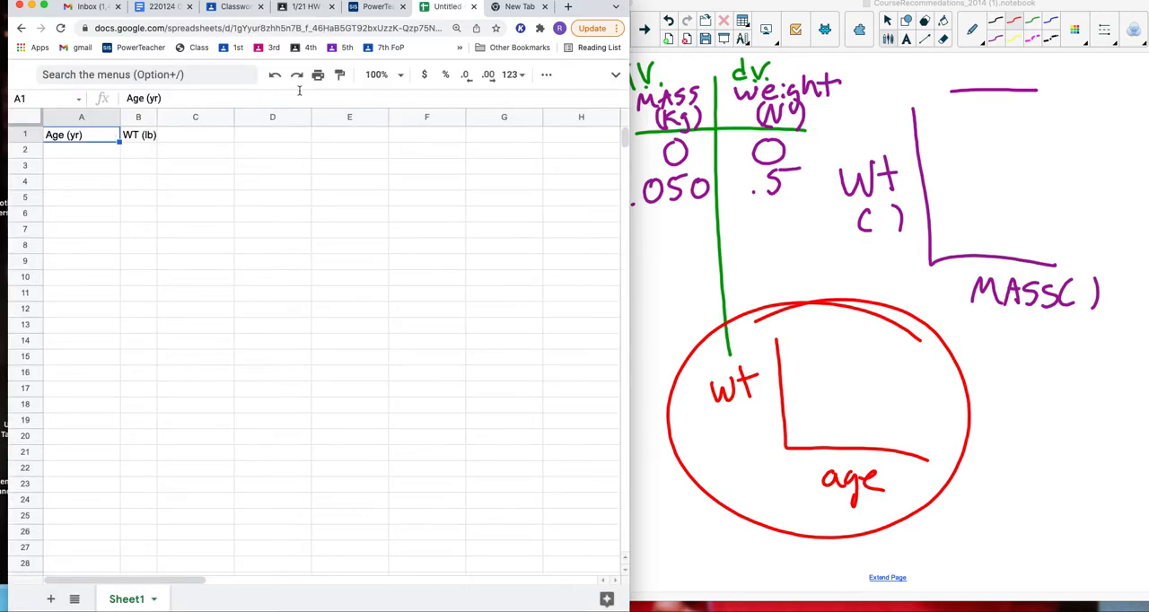
Step: Paste the copied age and weight values under the Age (yr) and WT (lb) headings, starting at cell A2
left_click(381, 74)
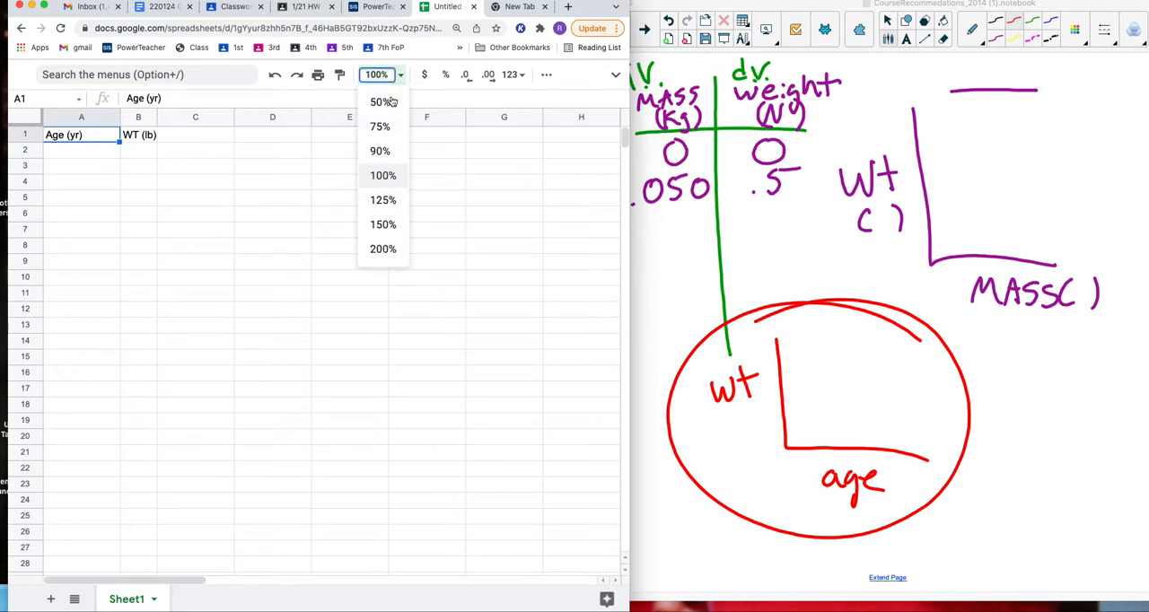
left_click(382, 250)
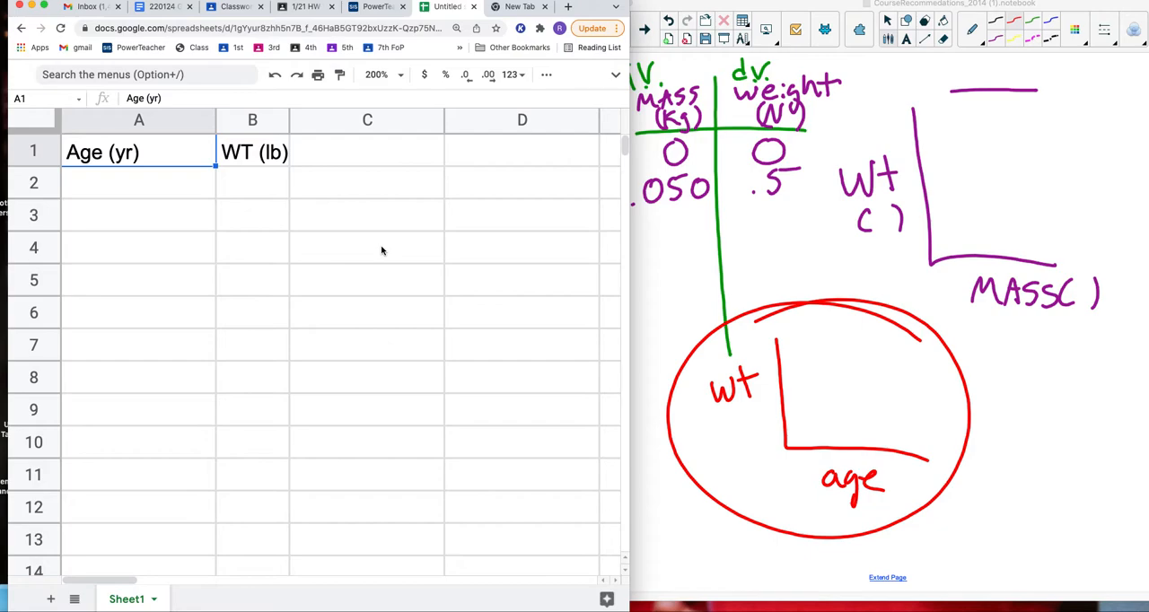
left_click(888, 21)
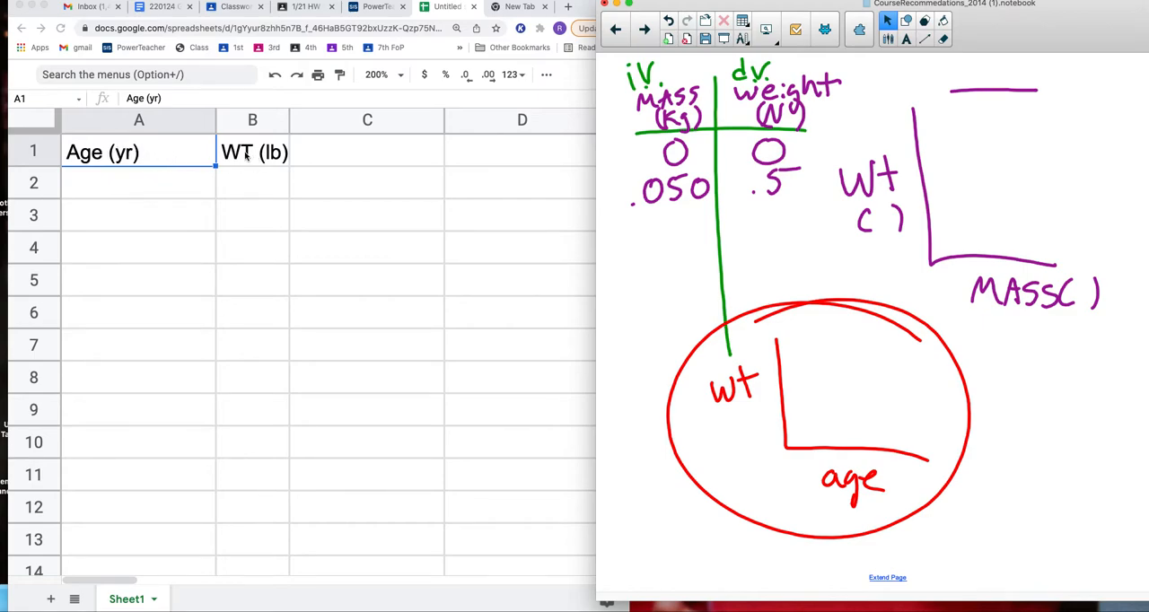
left_click(163, 195)
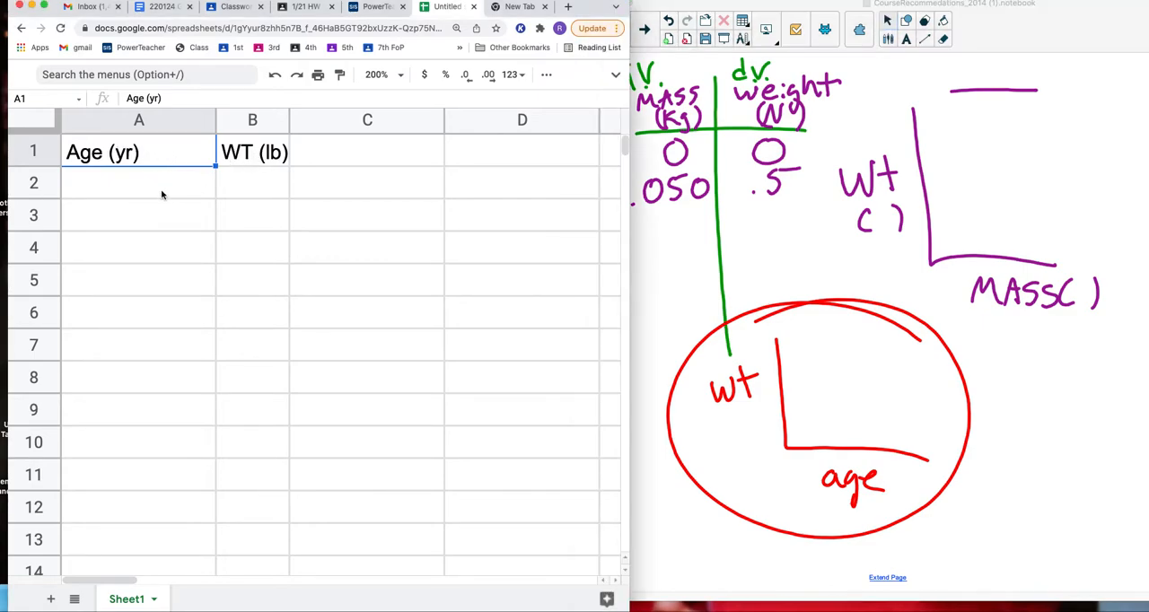
left_click(161, 195)
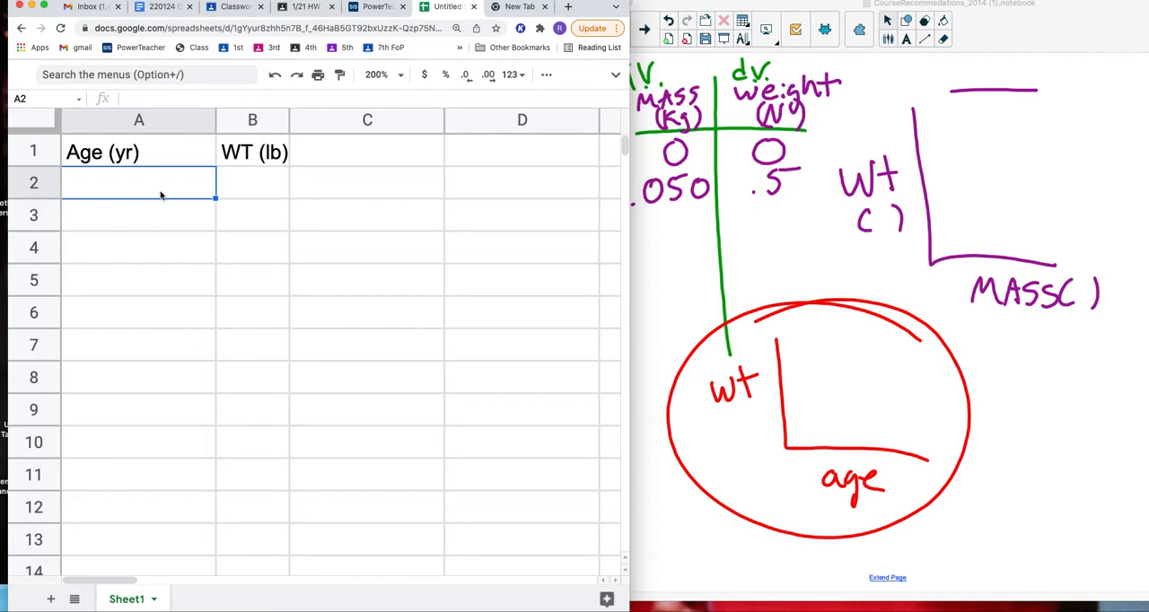
key("super+v")
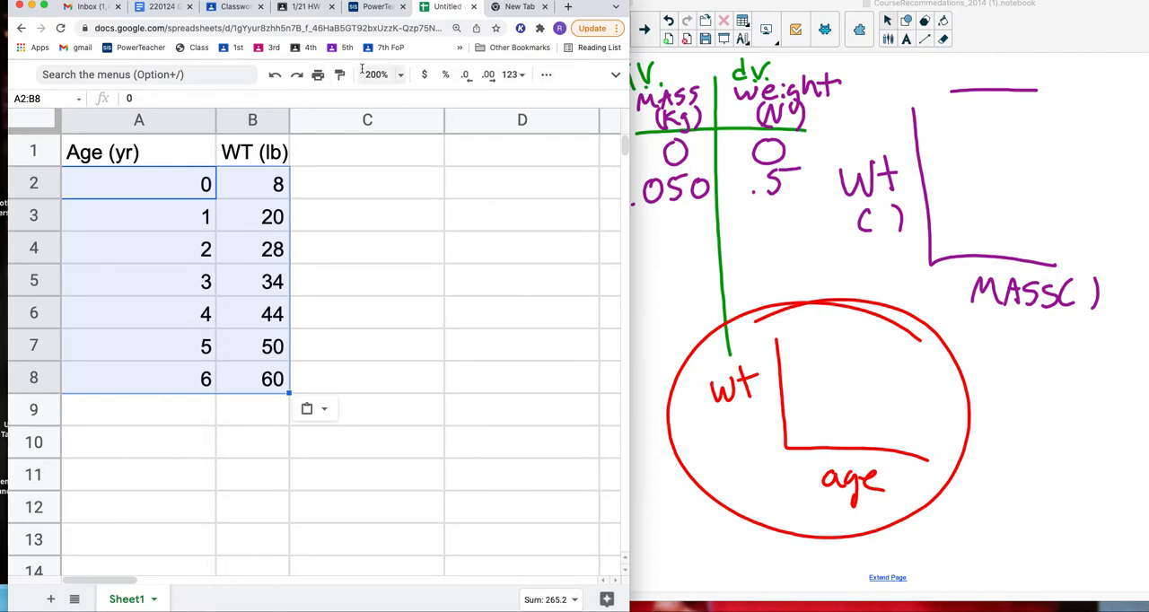
Step: Insert a chart of the data in A2:B8, enlarge the browser window, and move the chart beside the data columns
left_click(377, 75)
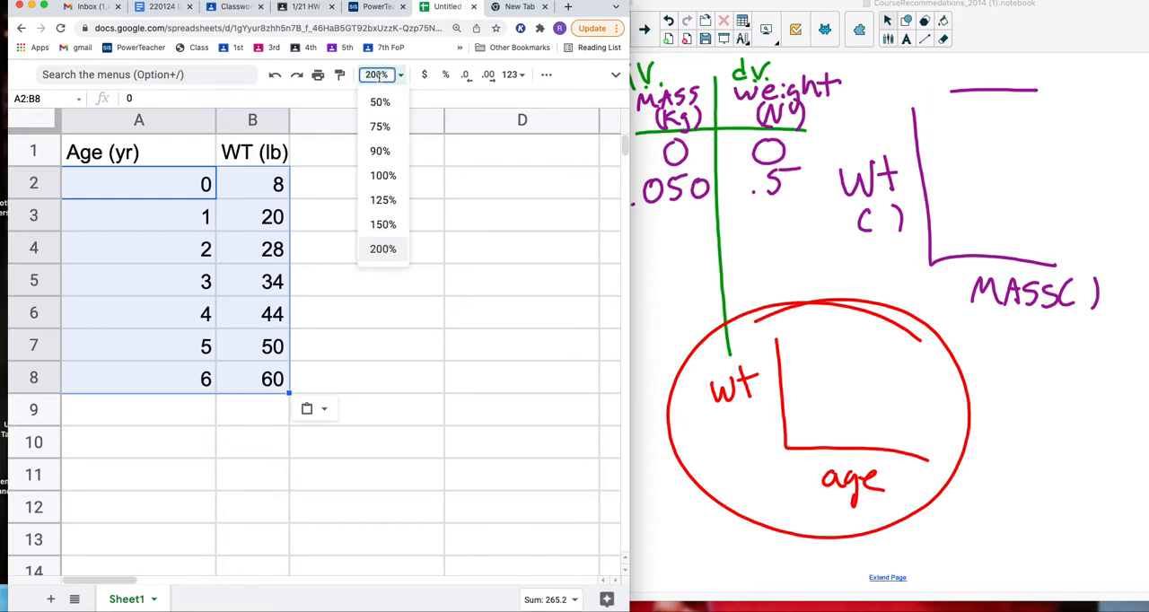
left_click(382, 176)
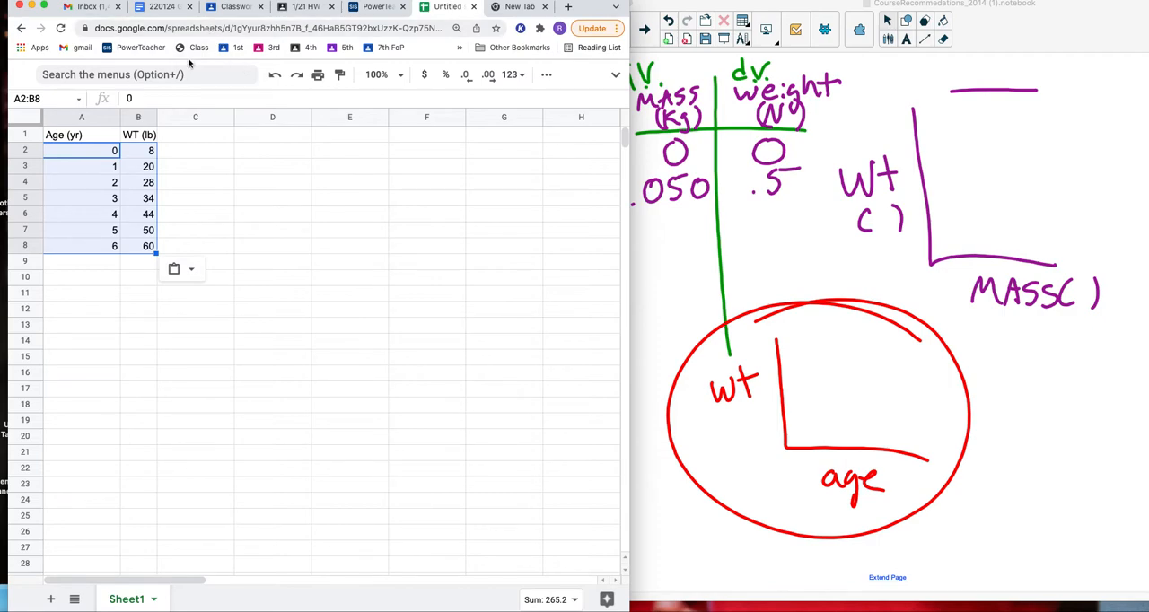
left_click(616, 76)
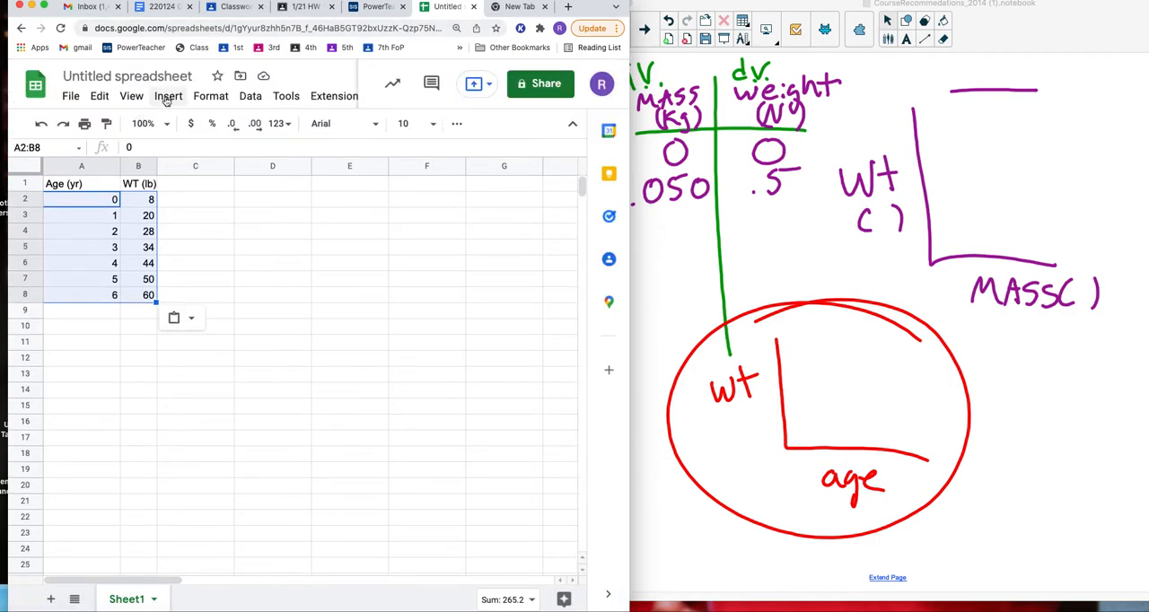
left_click(169, 96)
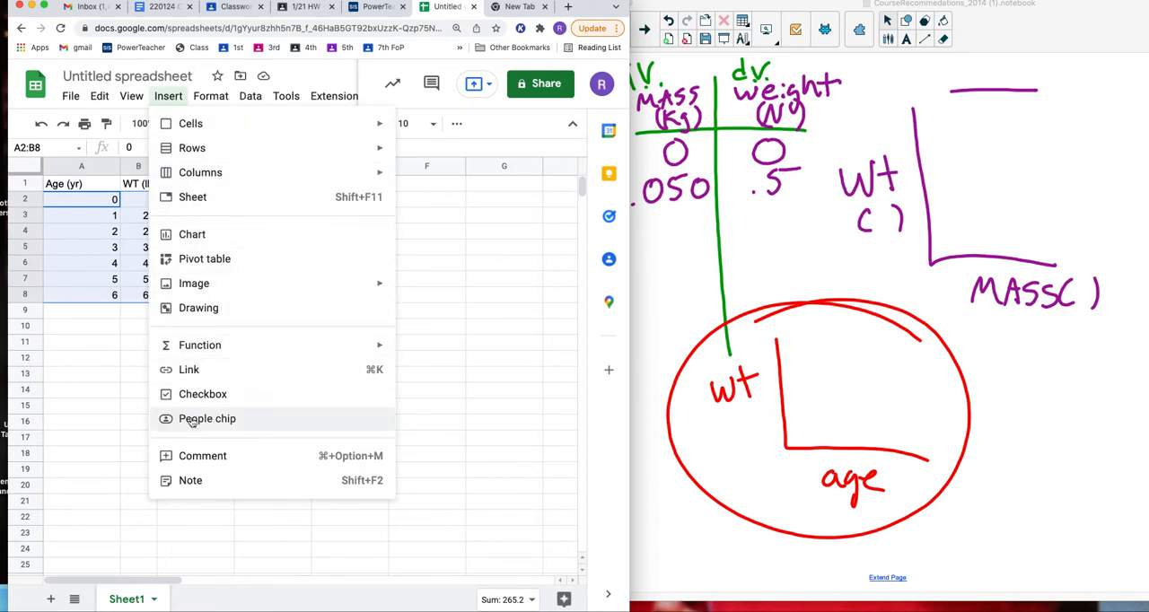
left_click(199, 235)
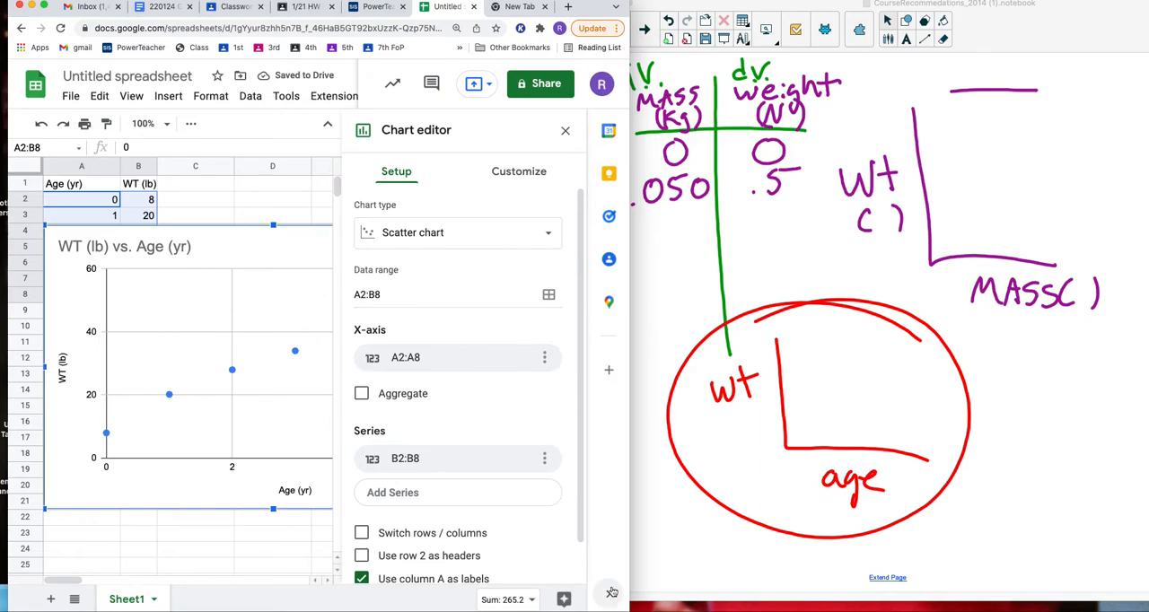
left_click_drag(622, 607, 957, 553)
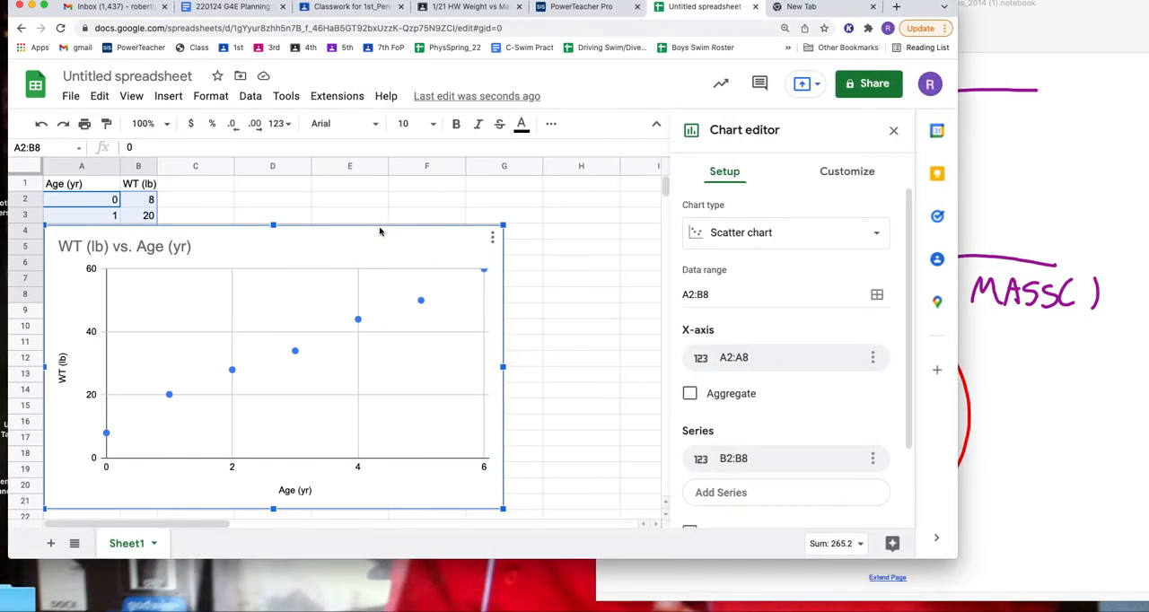
left_click_drag(377, 232, 499, 185)
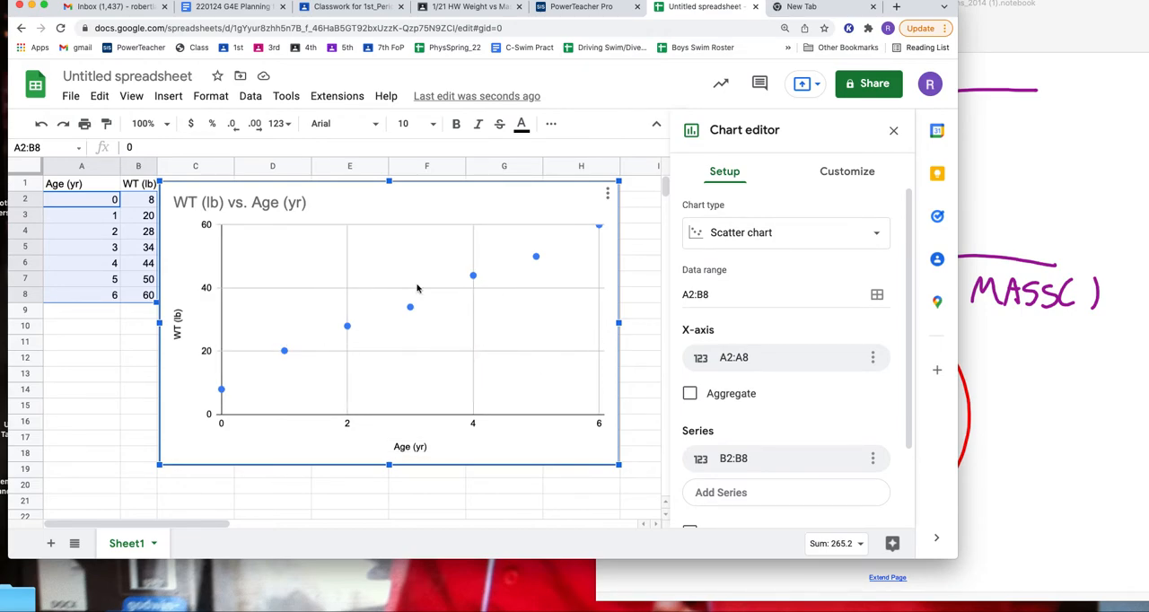
Step: Try the line and column chart types on the weight versus age chart, and return it to a scatter chart
left_click(730, 236)
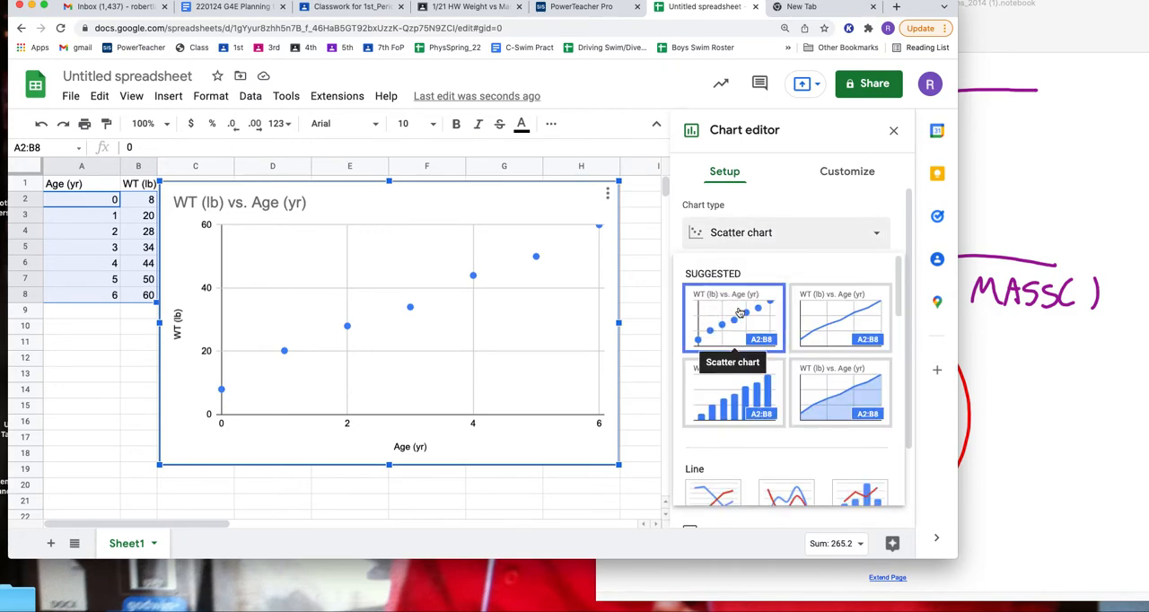
left_click(836, 325)
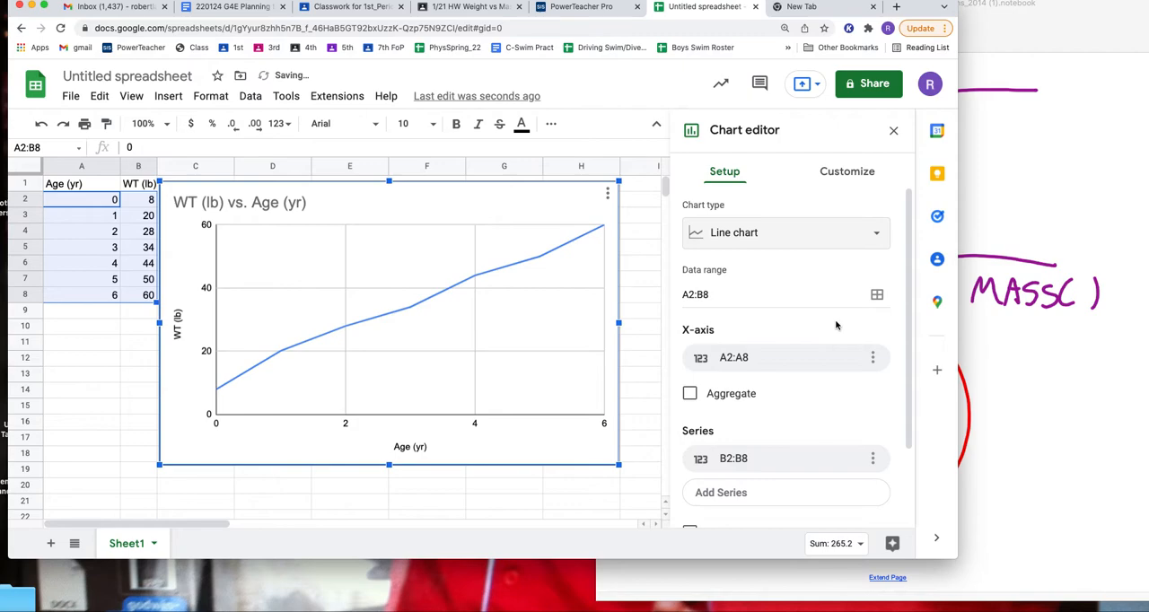
left_click(820, 236)
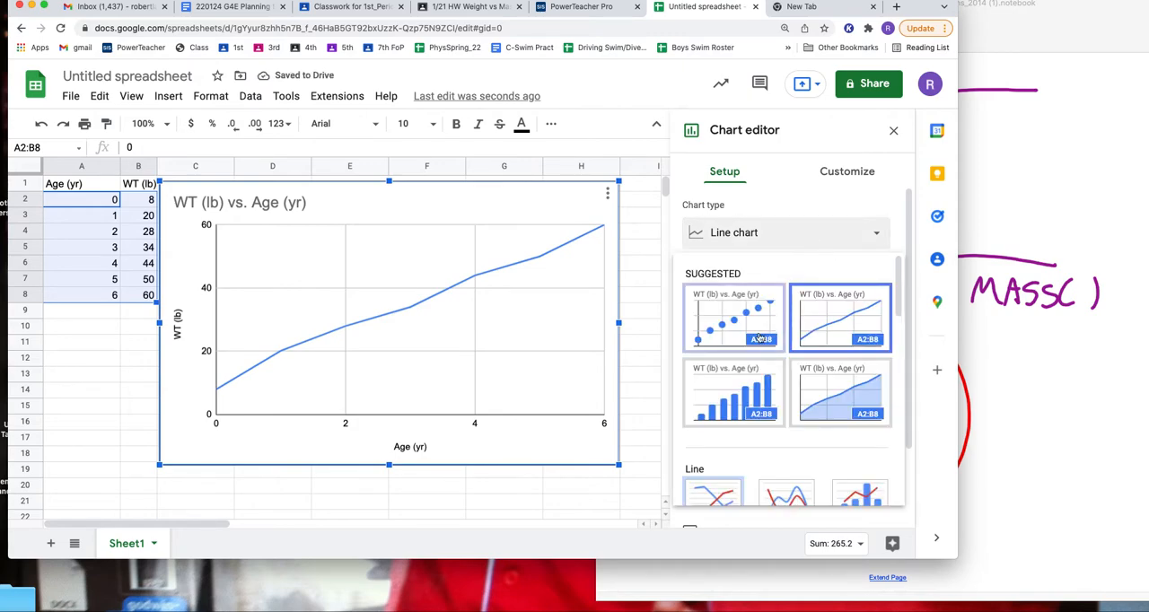
left_click(723, 382)
left_click(779, 236)
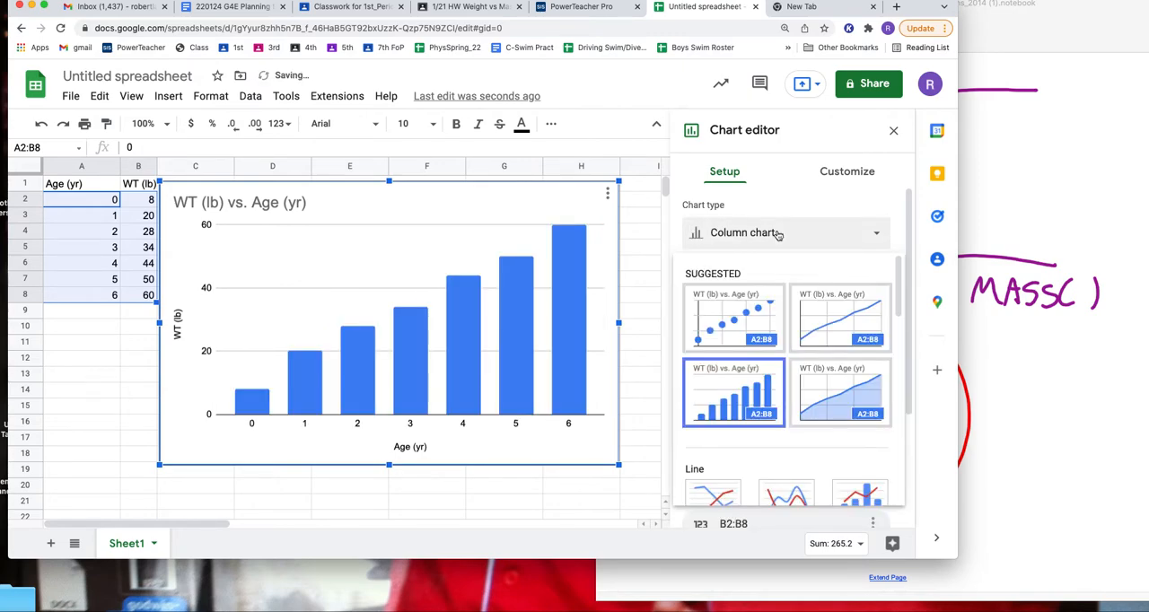
left_click(730, 321)
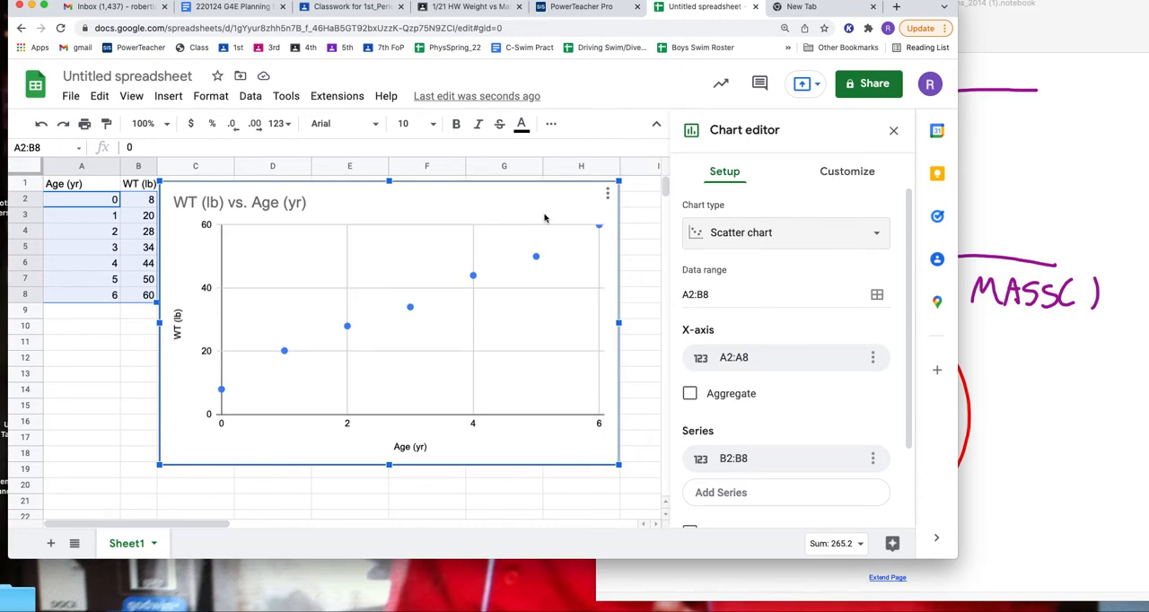
Step: Close and reopen the chart editor for the weight versus age scatter chart, and add a trendline to its data series
left_click(895, 132)
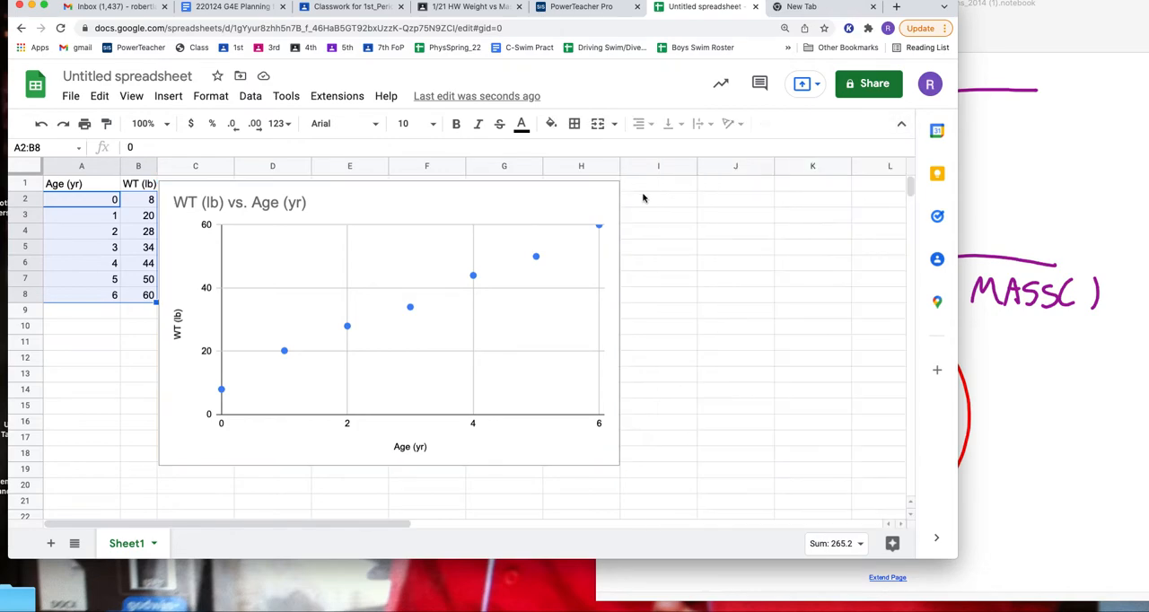
double_click(572, 216)
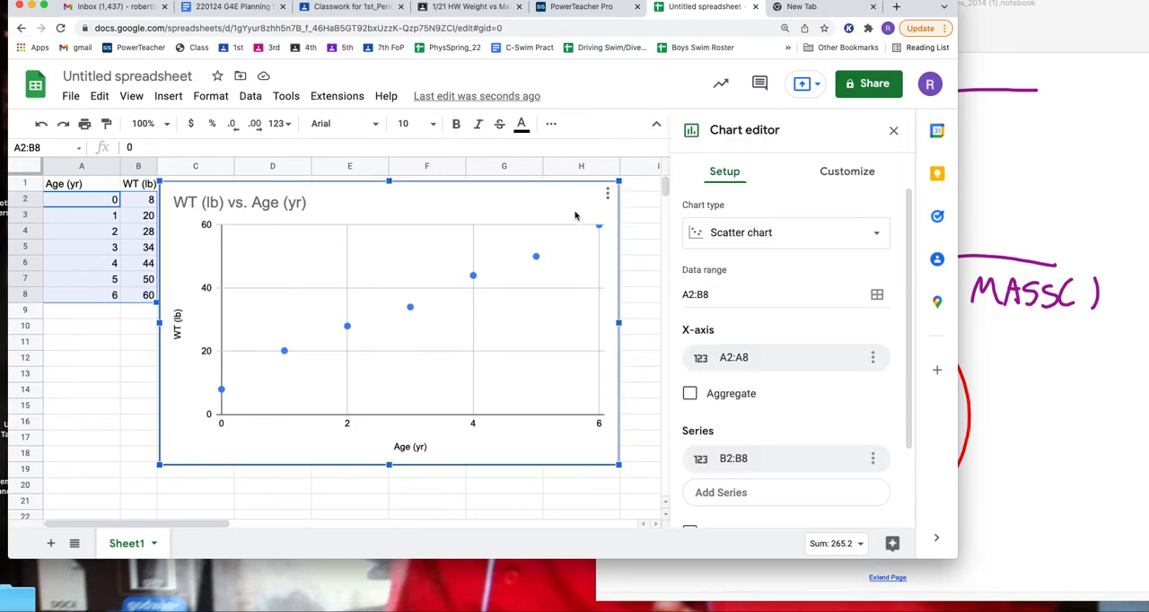
left_click(846, 173)
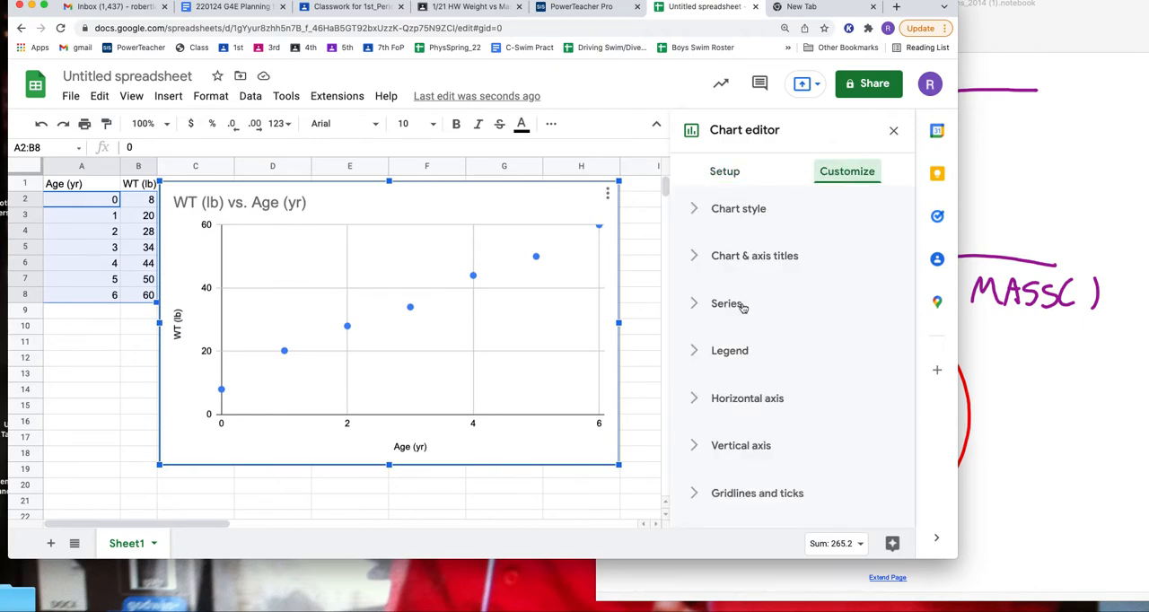
left_click(694, 305)
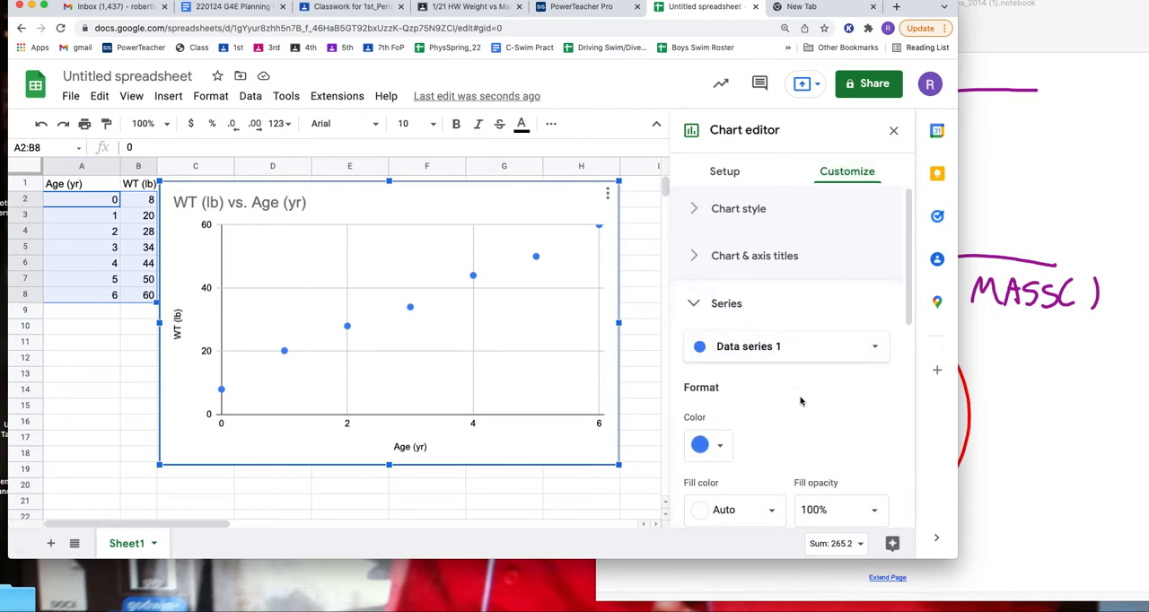
scroll(801, 401, "down", 5)
scroll(801, 401, "down", 1)
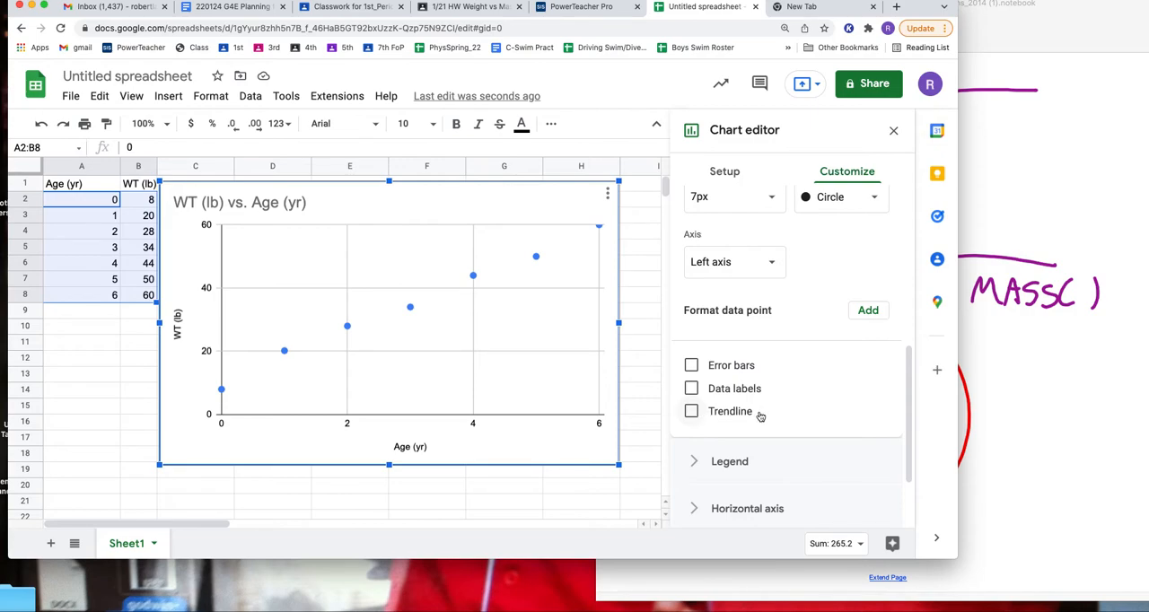
left_click(691, 412)
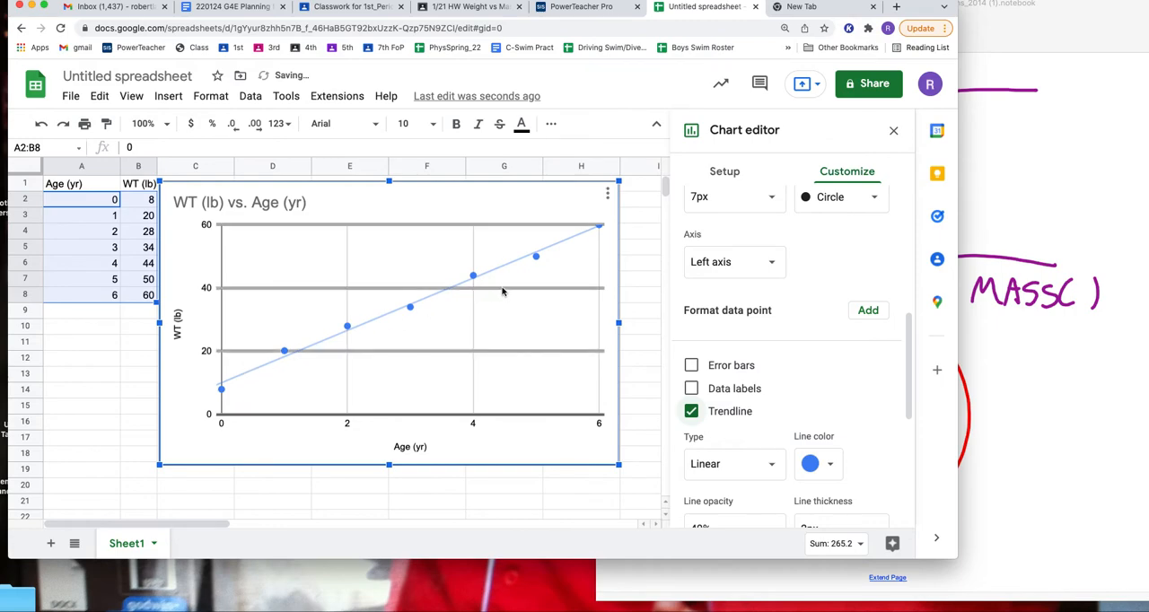
Step: Set the trendline's label to Use Equation and select the equation legend on the chart
scroll(849, 394, "down", 5)
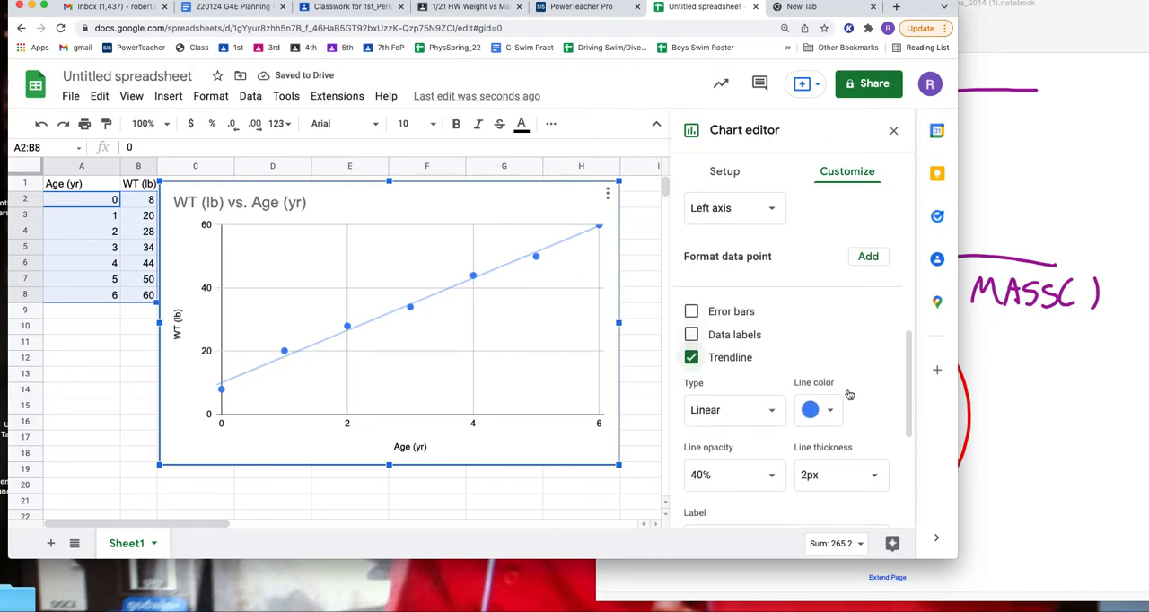
scroll(849, 394, "down", 1)
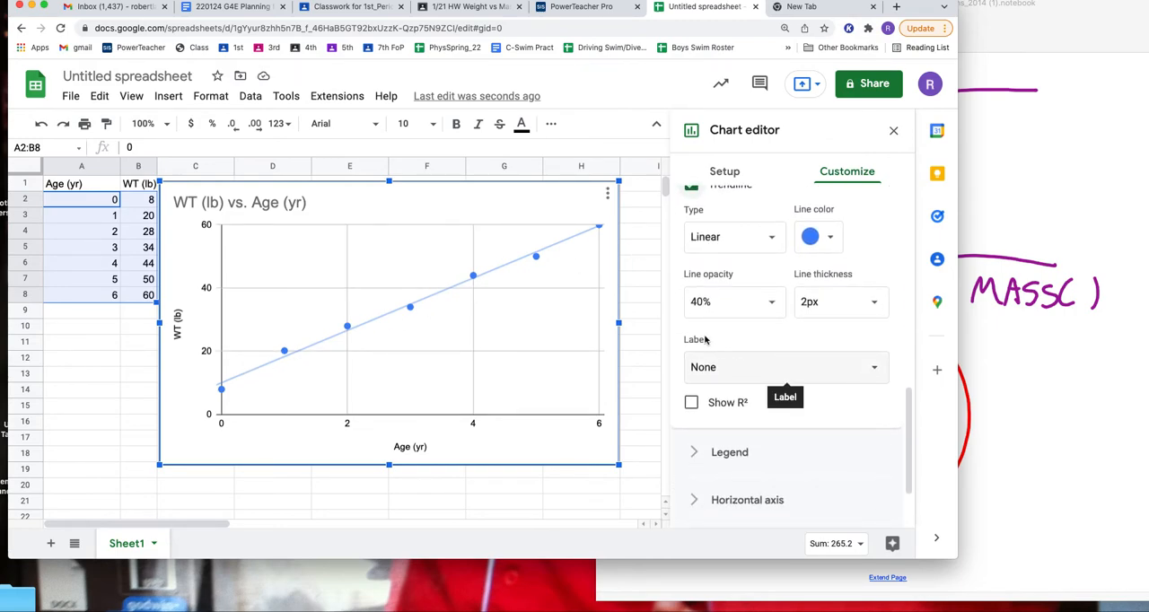
scroll(737, 355, "up", 1)
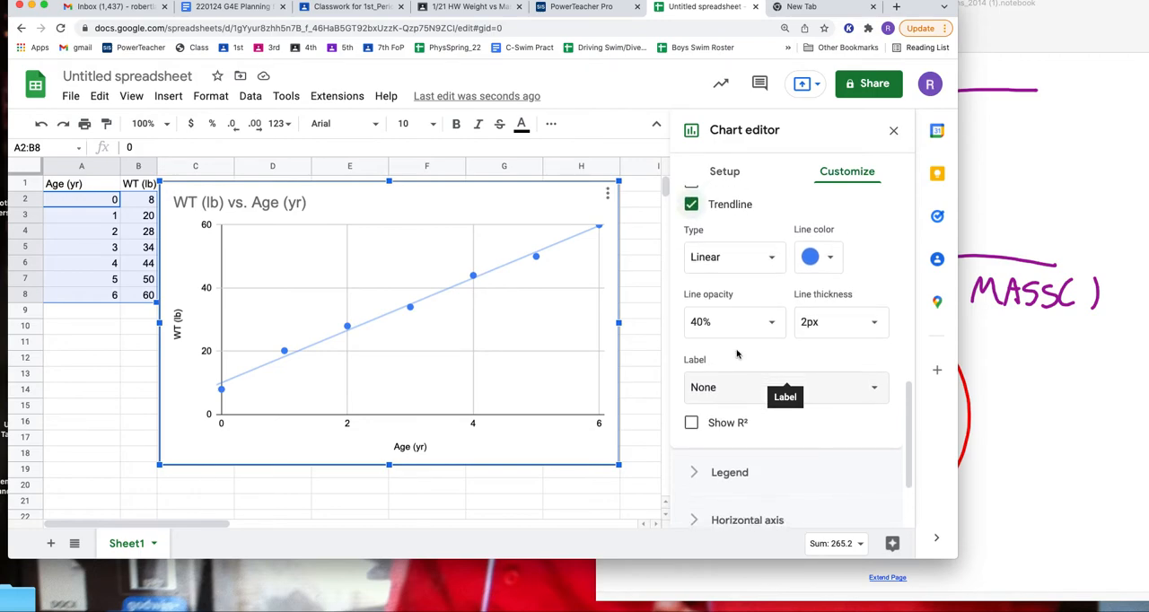
left_click(736, 397)
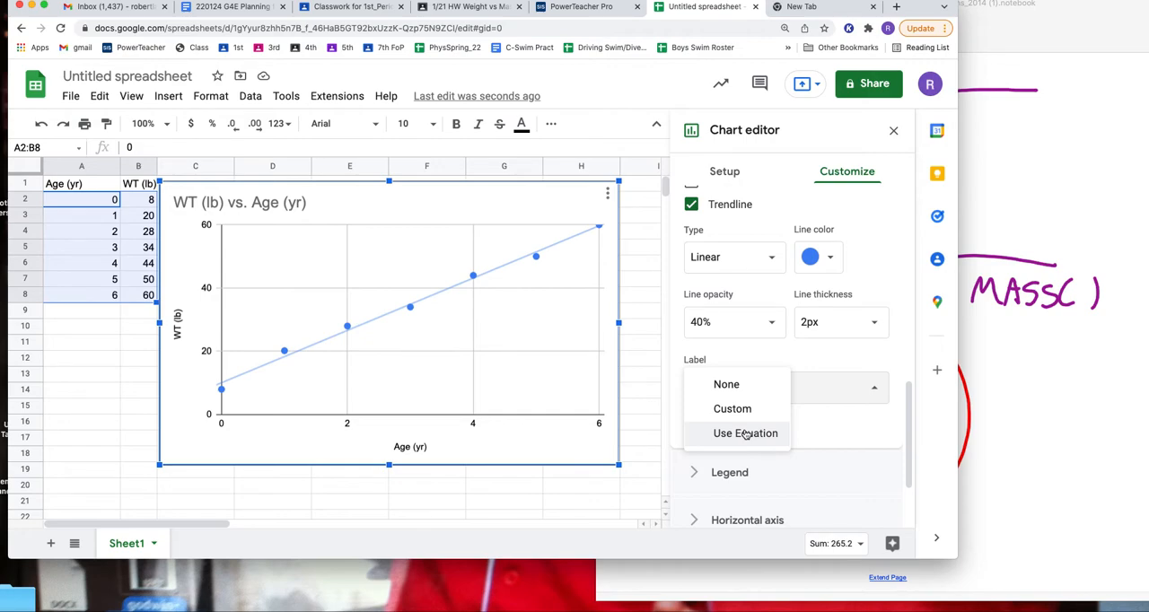
left_click(746, 434)
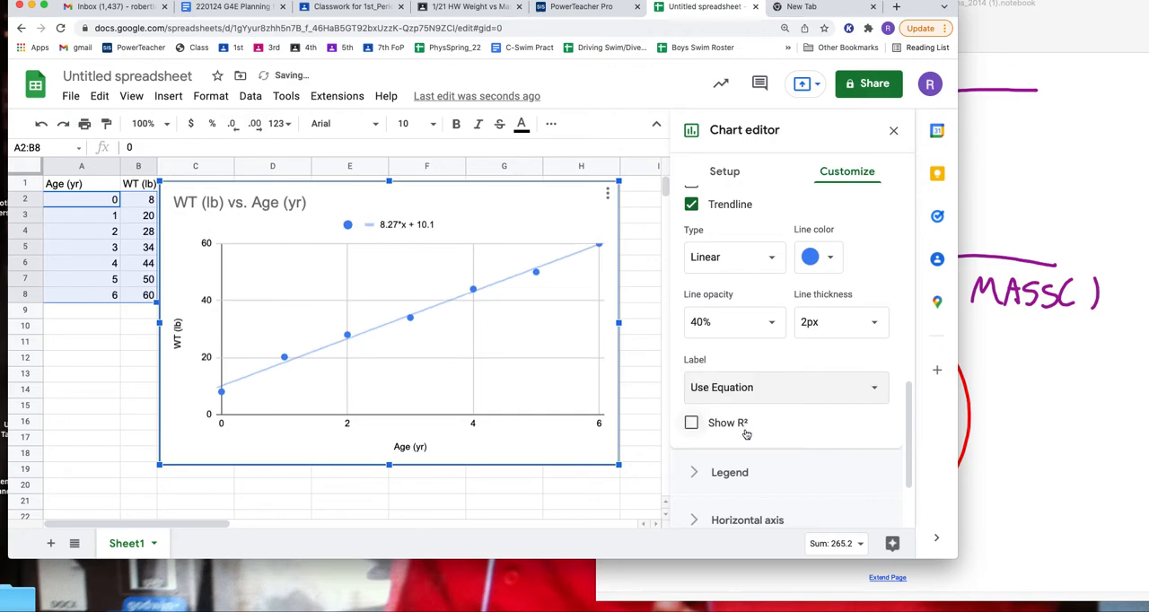
left_click(348, 228)
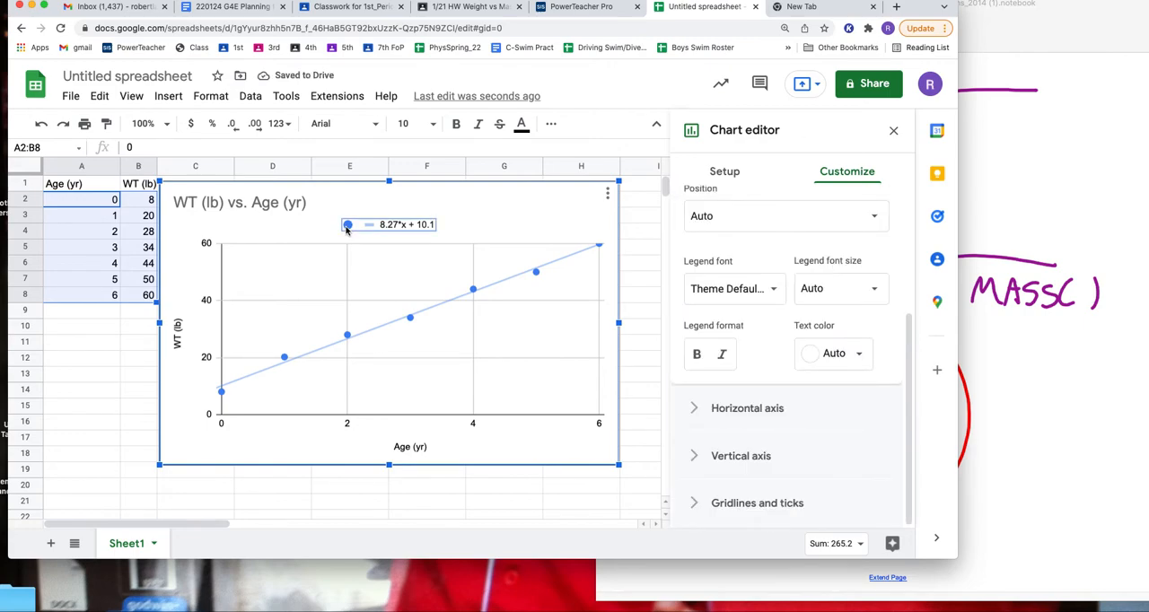